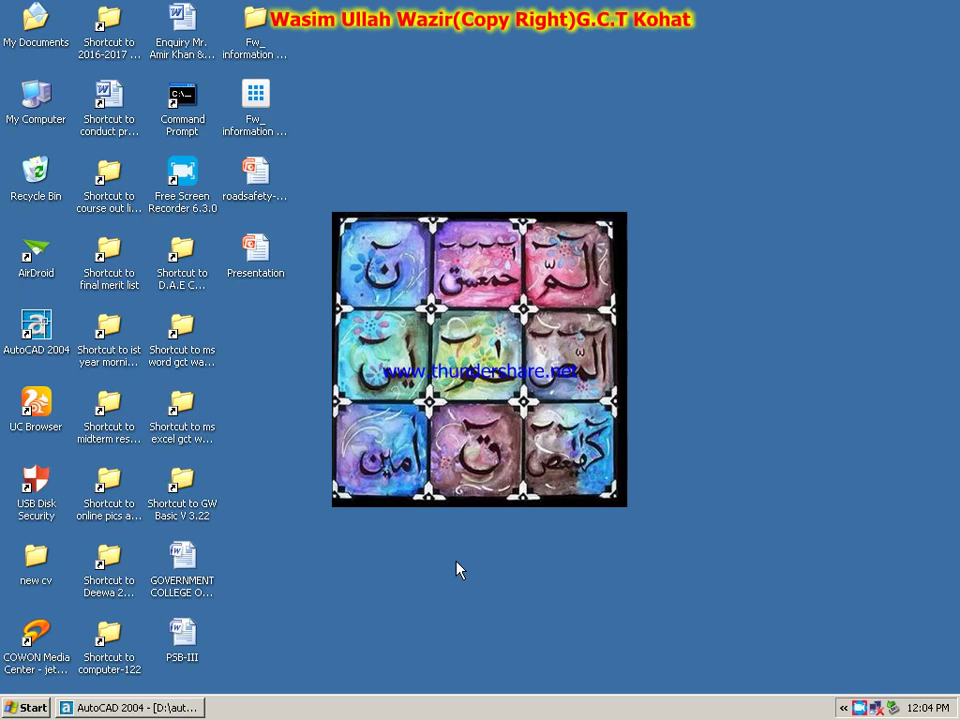
Step: Restore the AutoCAD 2004 window showing PROJECT NO-2.dwg from the taskbar
left_click(128, 708)
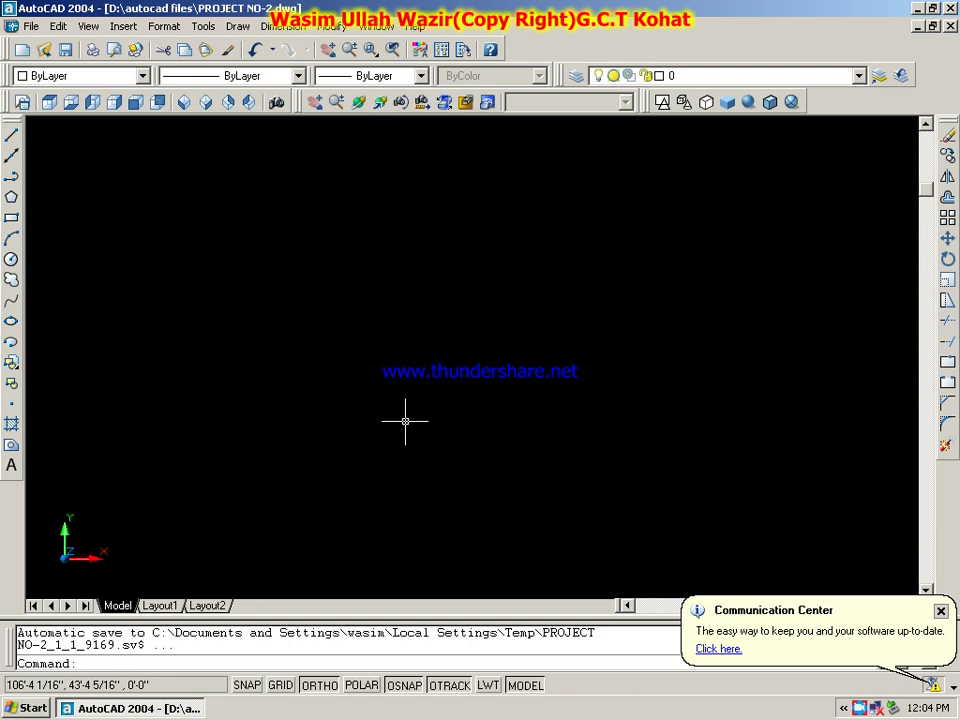
Step: Draw the upper horizontal line from left to right with the Line tool
left_click(11, 133)
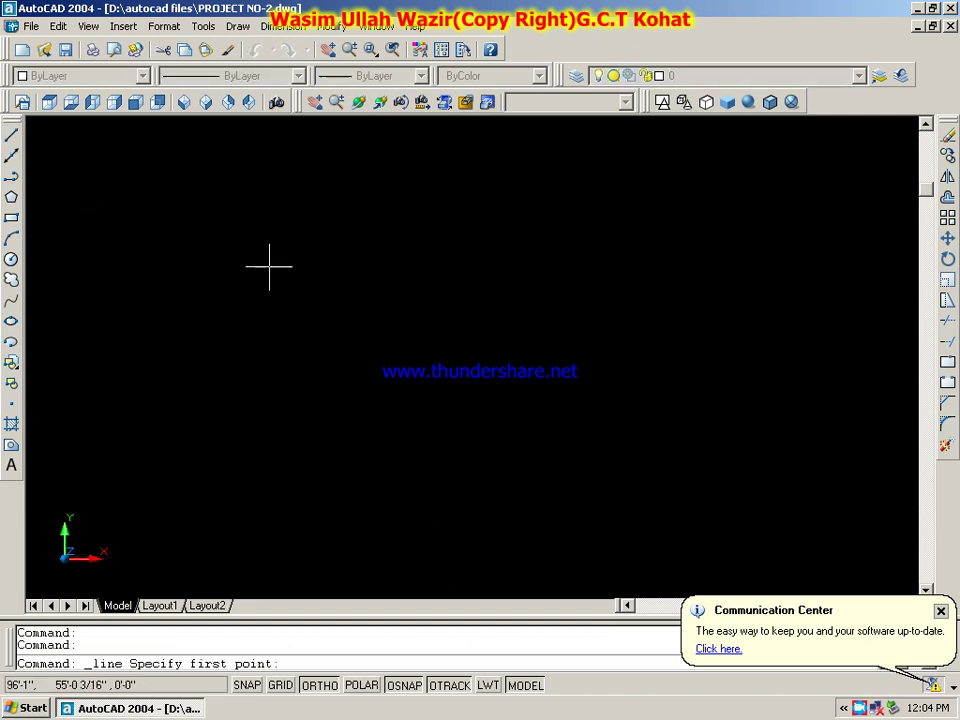
left_click(267, 206)
left_click(513, 205)
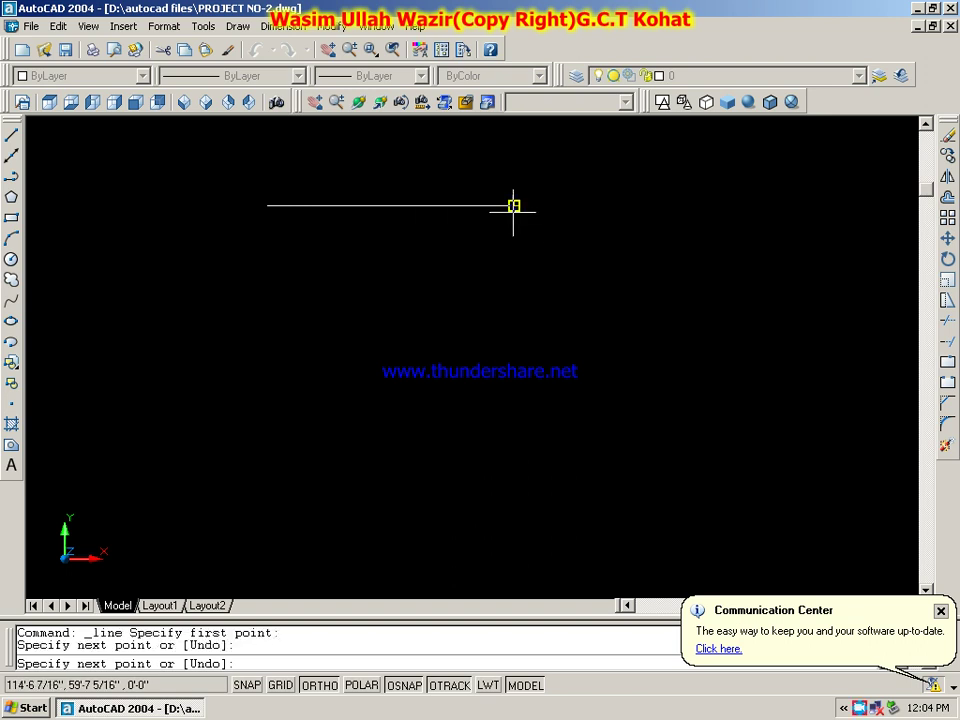
right_click(514, 214)
left_click(543, 220)
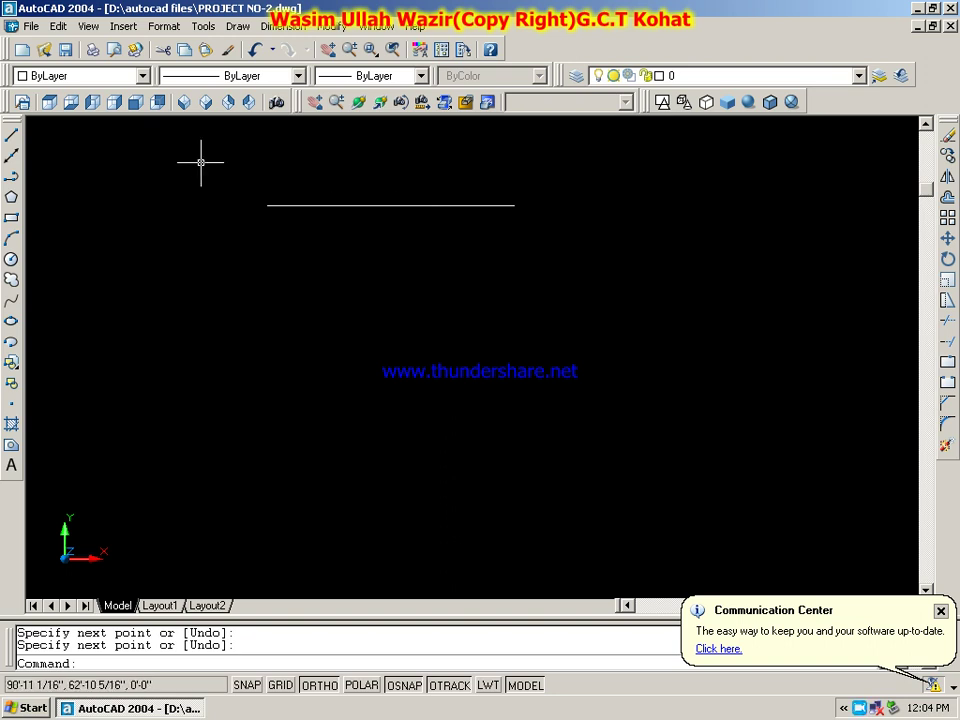
Step: Draw a second horizontal line of equal length directly below the first
left_click(11, 134)
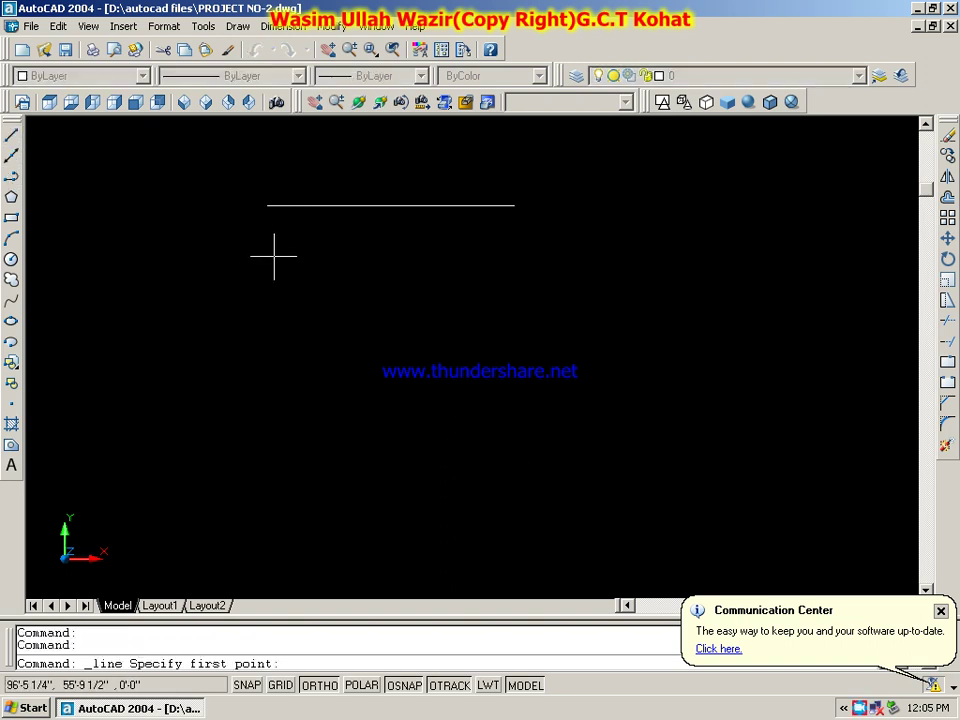
left_click(268, 257)
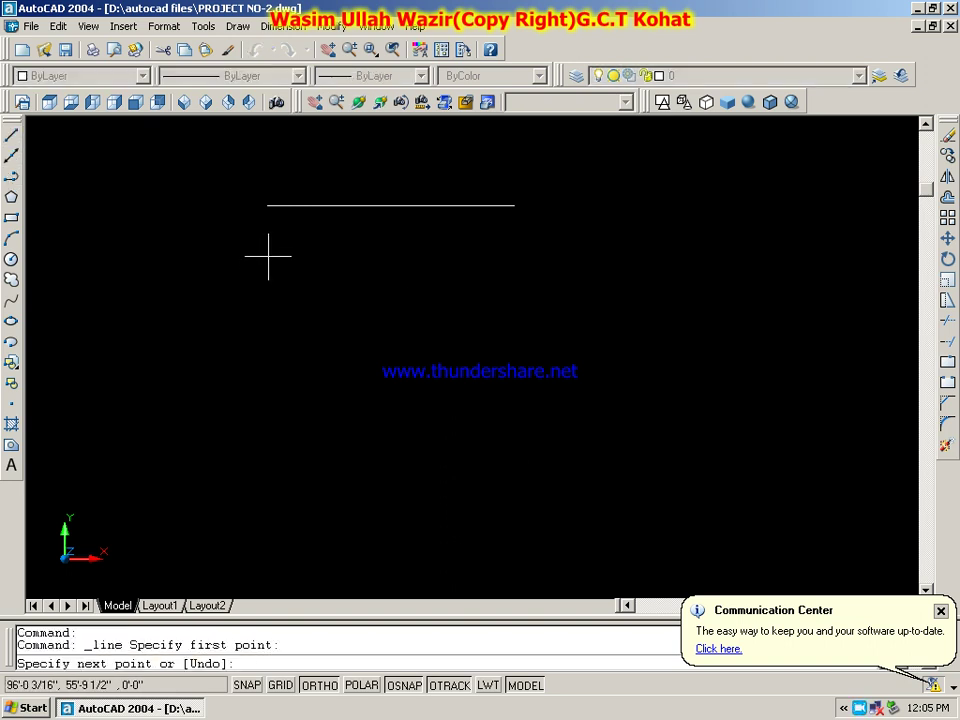
left_click(516, 257)
right_click(518, 264)
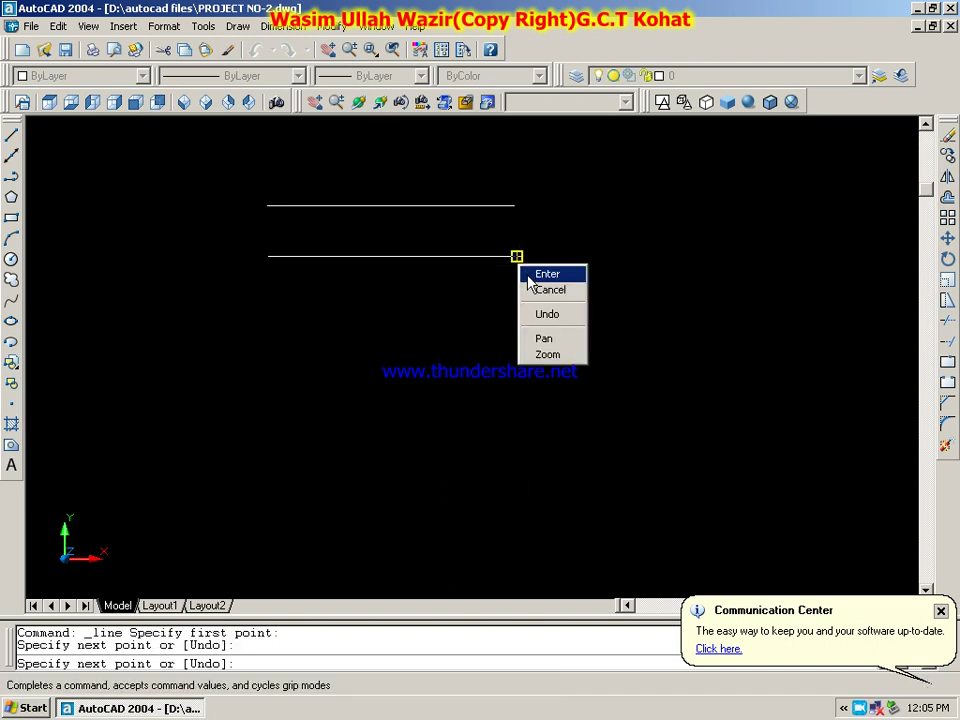
left_click(540, 272)
left_click(410, 206)
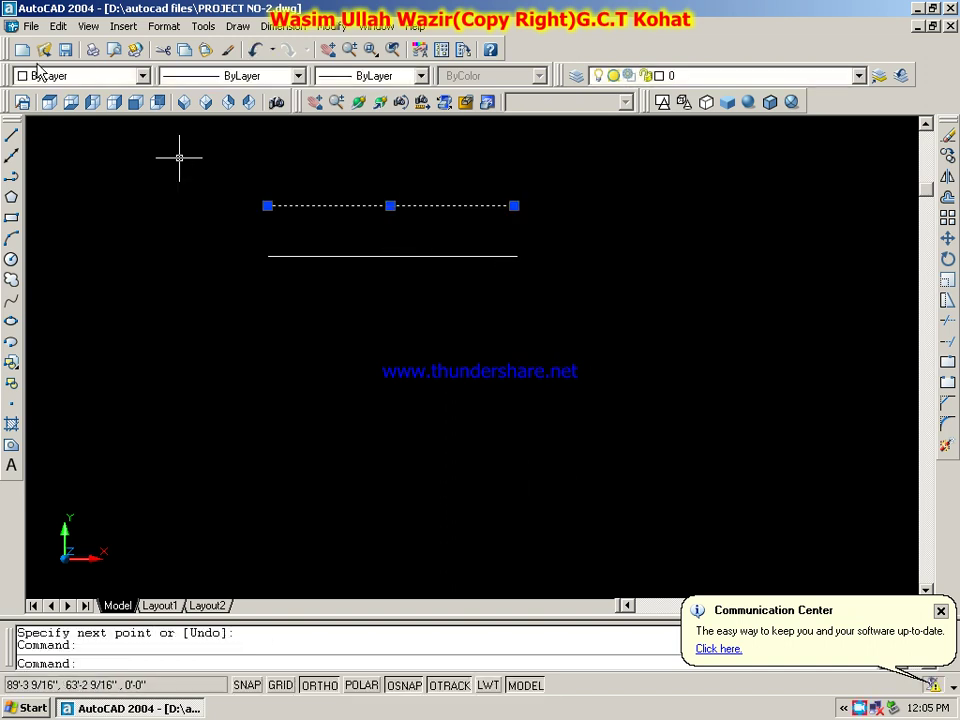
Step: Set the upper line's colour to Red in the Color Control list
left_click(143, 76)
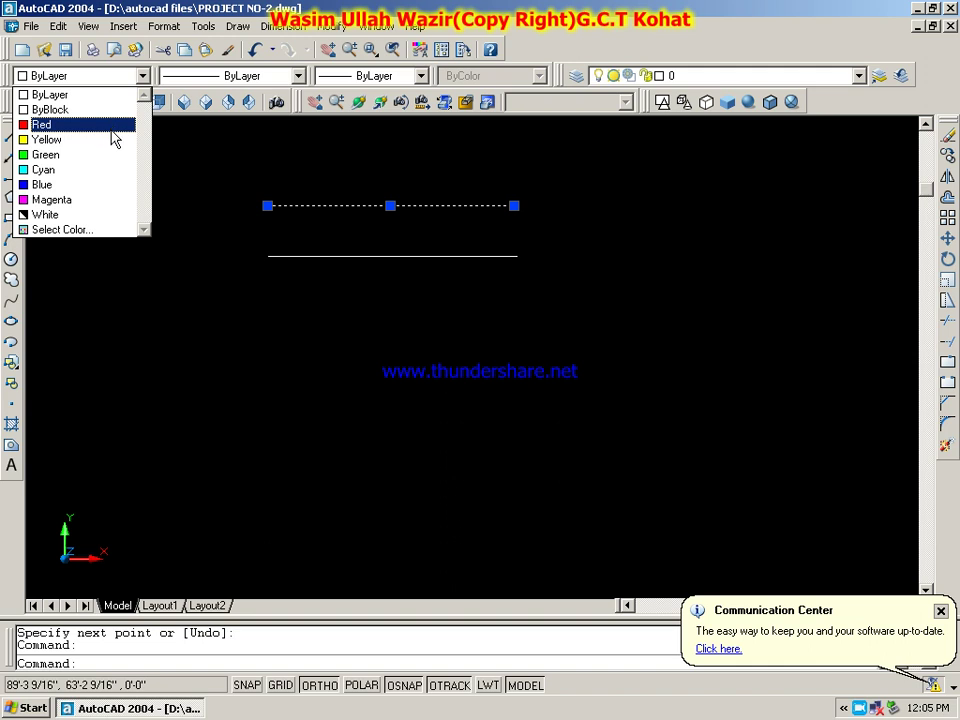
left_click(60, 122)
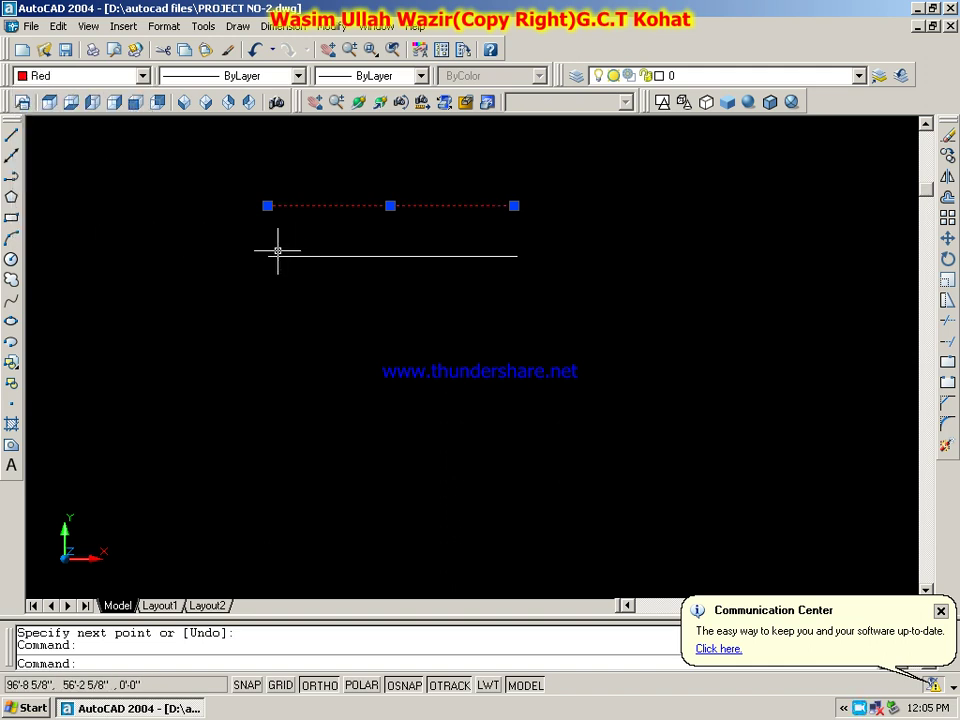
key("Escape")
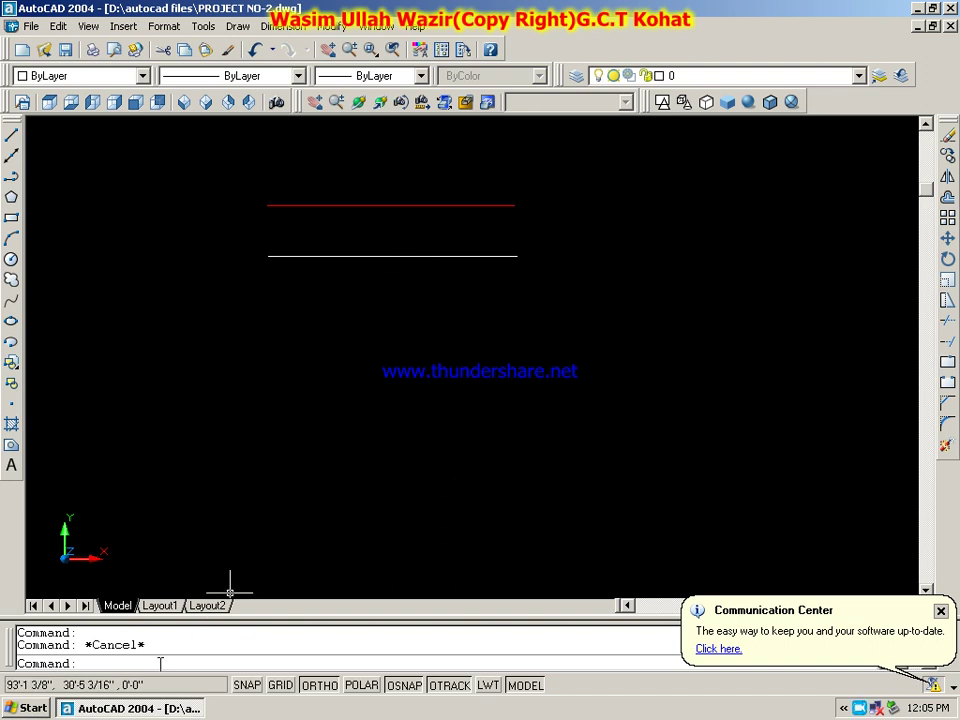
type("ma")
Step: Use Match Properties (MA) to copy the upper line's red colour onto the lower line
key("Return")
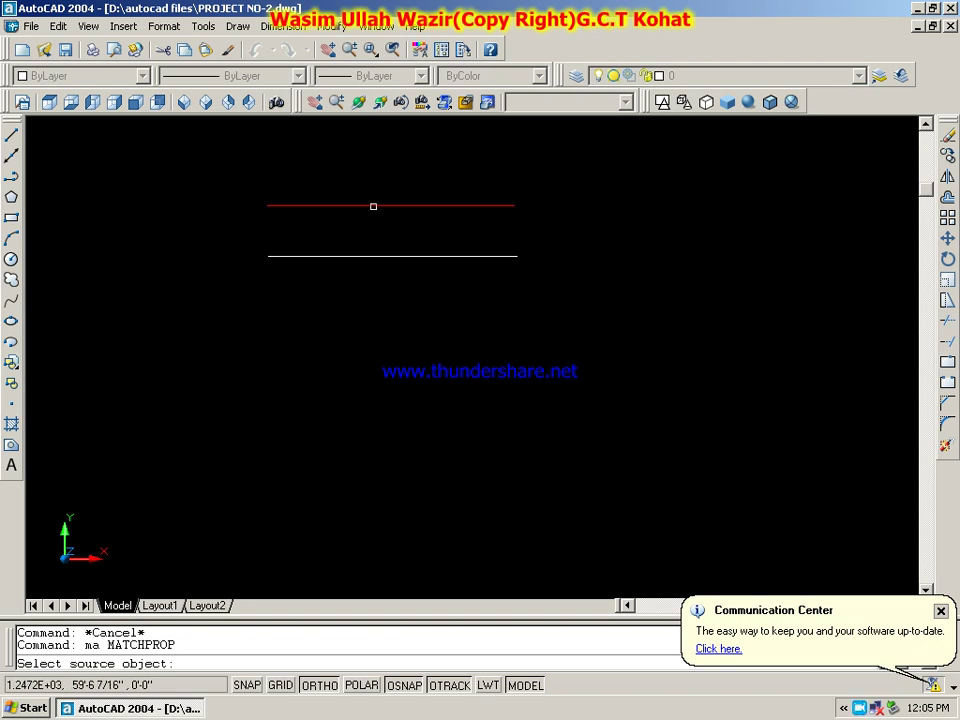
left_click(373, 206)
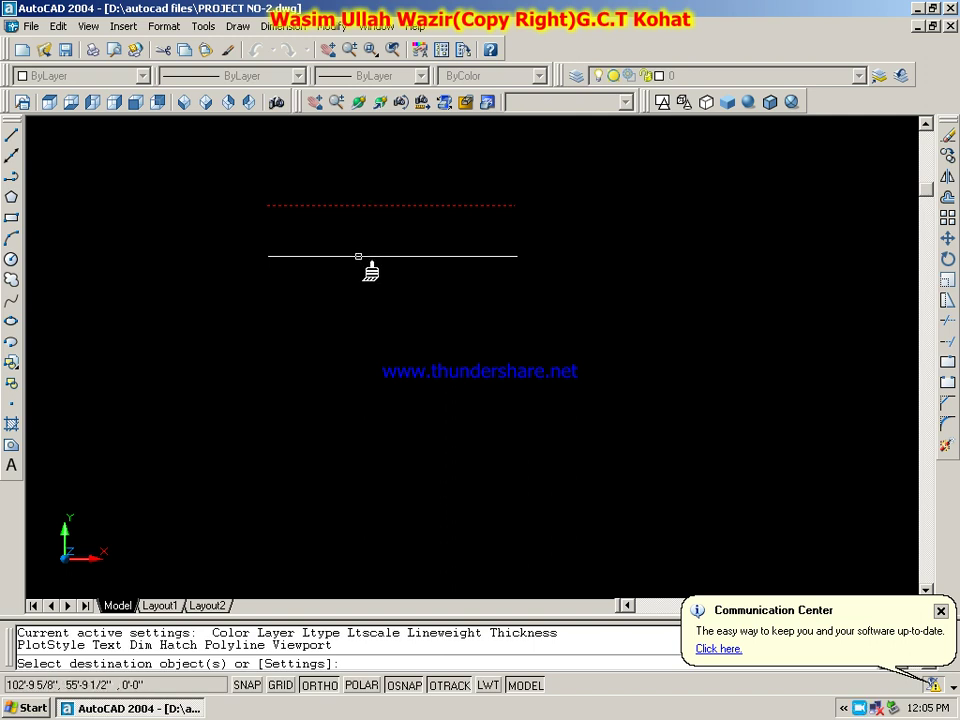
left_click(358, 256)
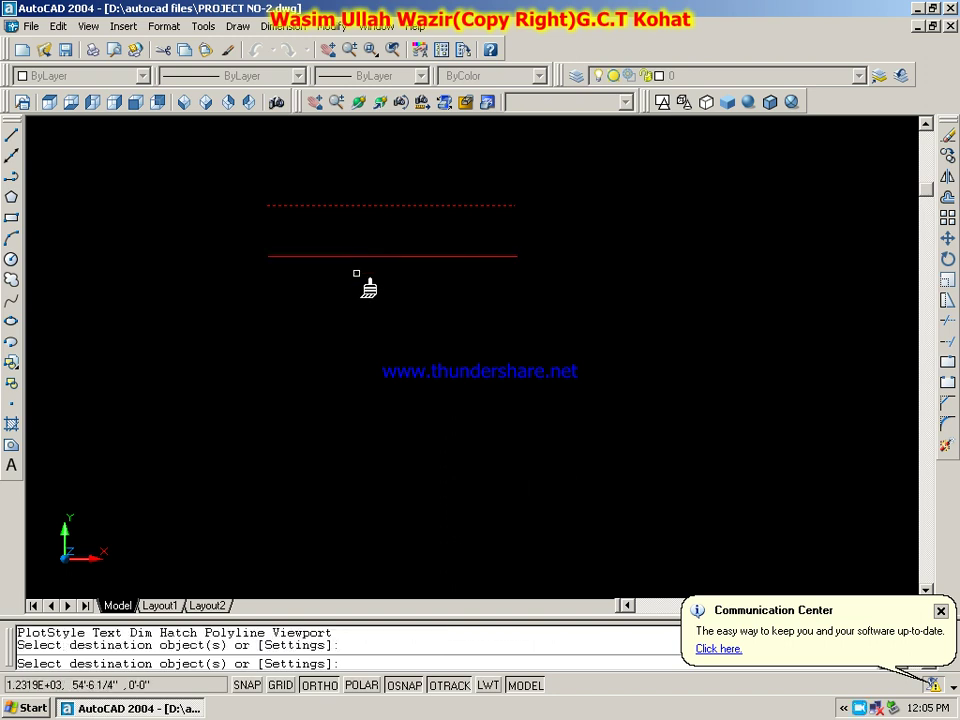
right_click(357, 275)
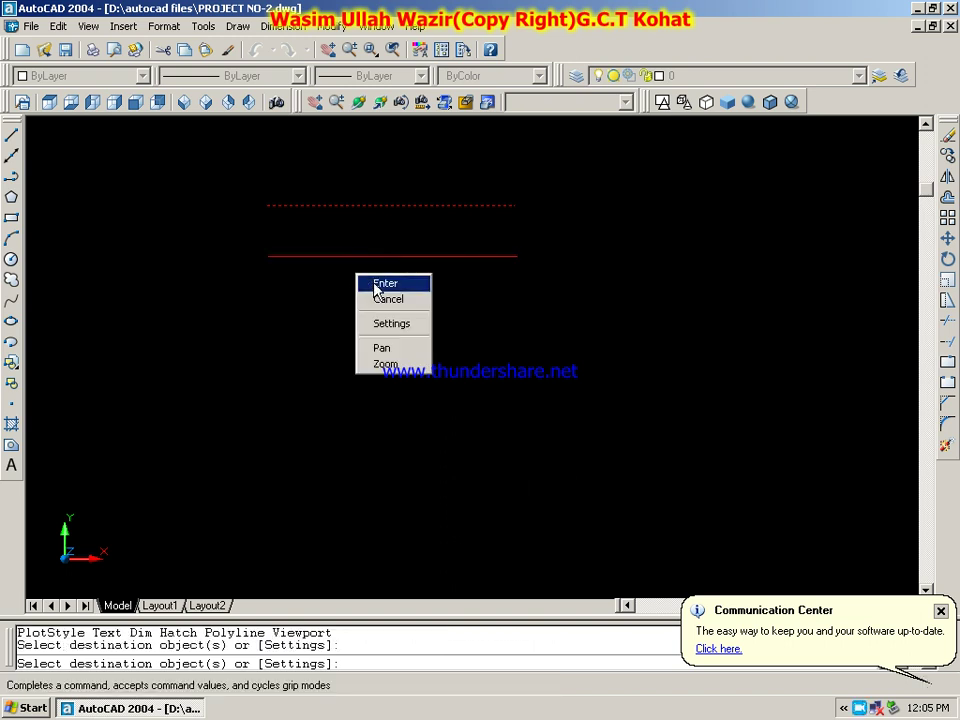
left_click(371, 285)
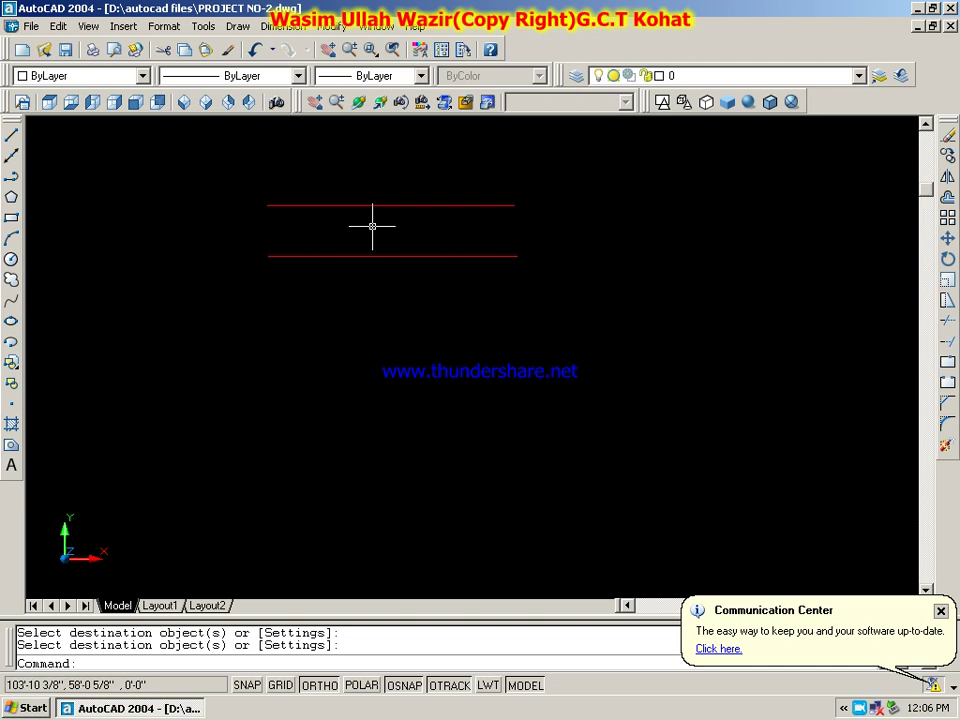
Step: Zoom in and out around the two red lines with the mouse wheel
scroll(372, 226, "up", 1)
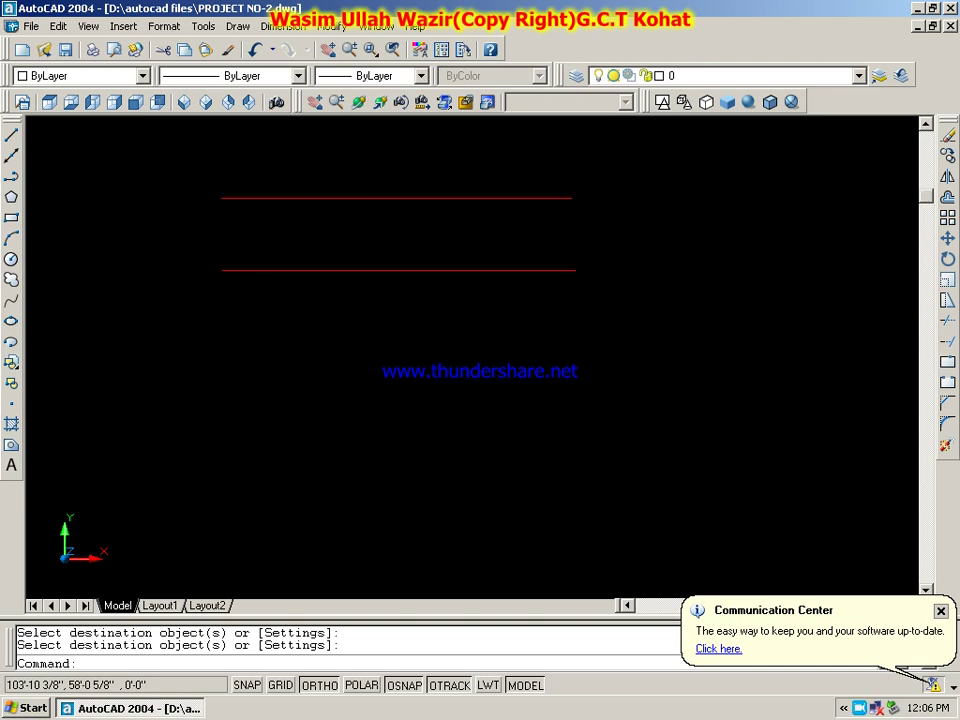
scroll(372, 226, "up", 1)
scroll(372, 226, "up", 2)
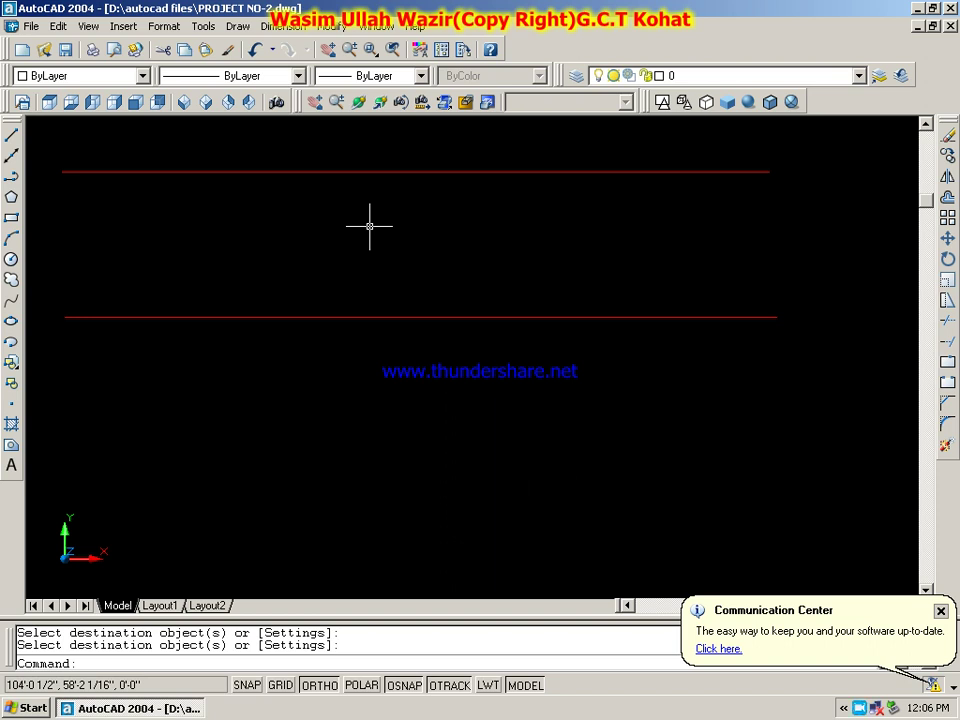
scroll(370, 226, "down", 1)
scroll(370, 226, "down", 1)
scroll(369, 226, "down", 1)
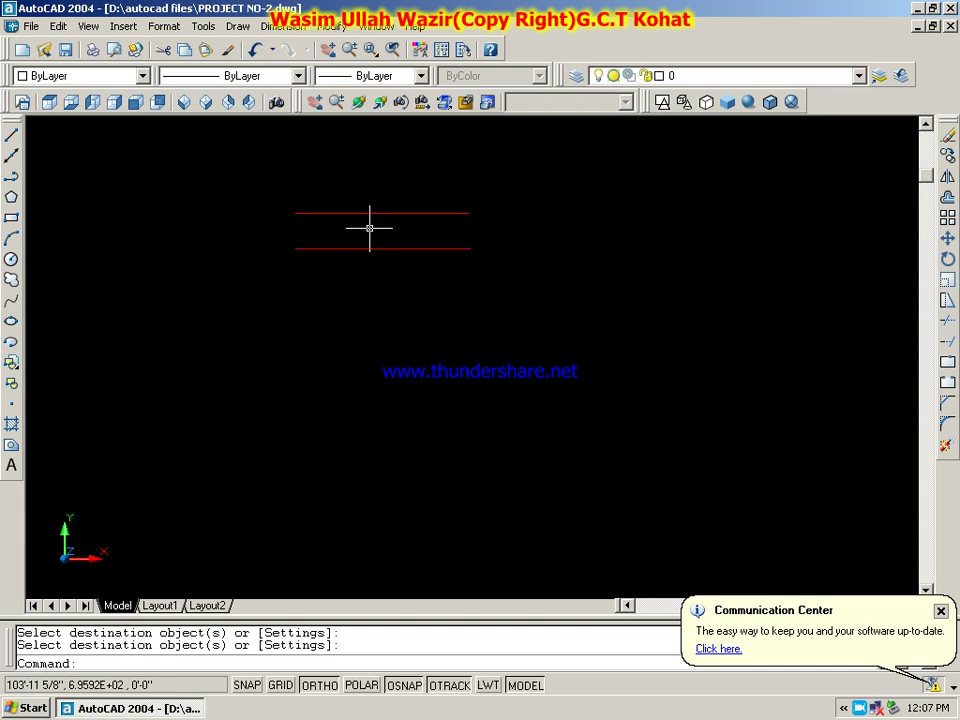
scroll(370, 229, "down", 1)
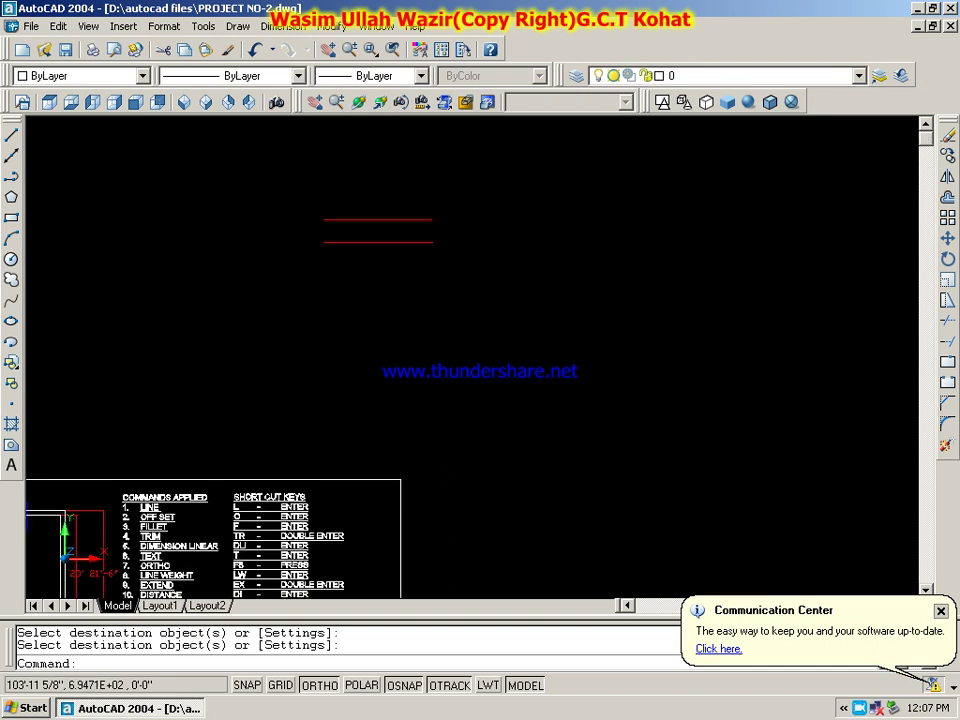
scroll(370, 229, "down", 1)
scroll(369, 229, "up", 2)
scroll(369, 229, "up", 2)
scroll(369, 229, "up", 1)
scroll(369, 229, "up", 1)
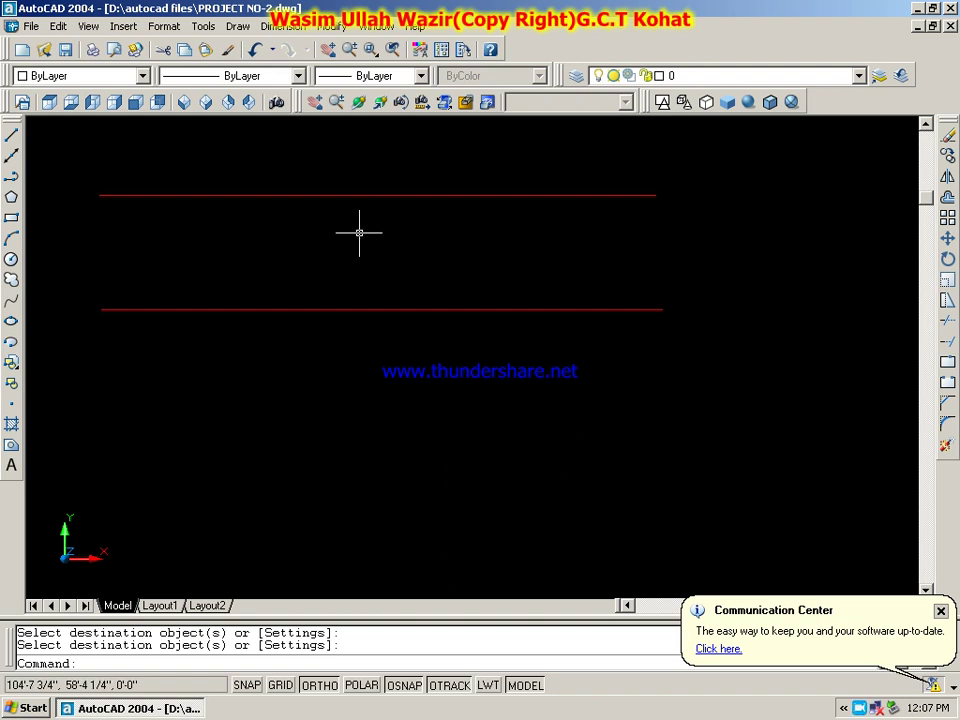
scroll(359, 233, "down", 2)
scroll(359, 233, "down", 4)
scroll(359, 233, "up", 3)
scroll(359, 233, "up", 1)
scroll(349, 246, "up", 3)
scroll(349, 246, "down", 6)
scroll(349, 246, "up", 3)
scroll(349, 246, "down", 2)
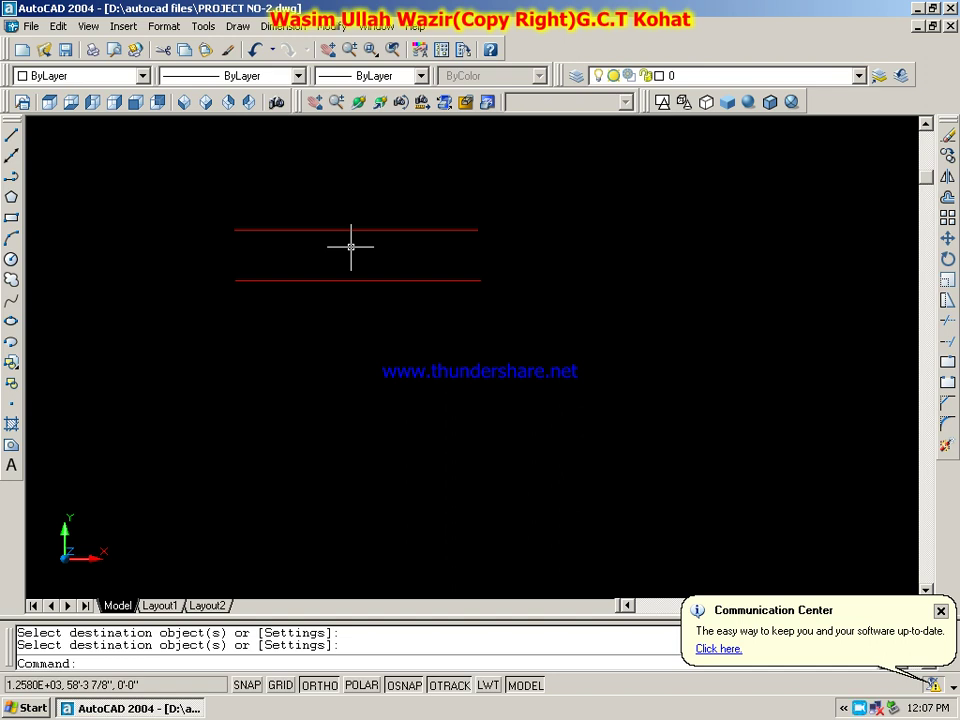
scroll(349, 246, "up", 3)
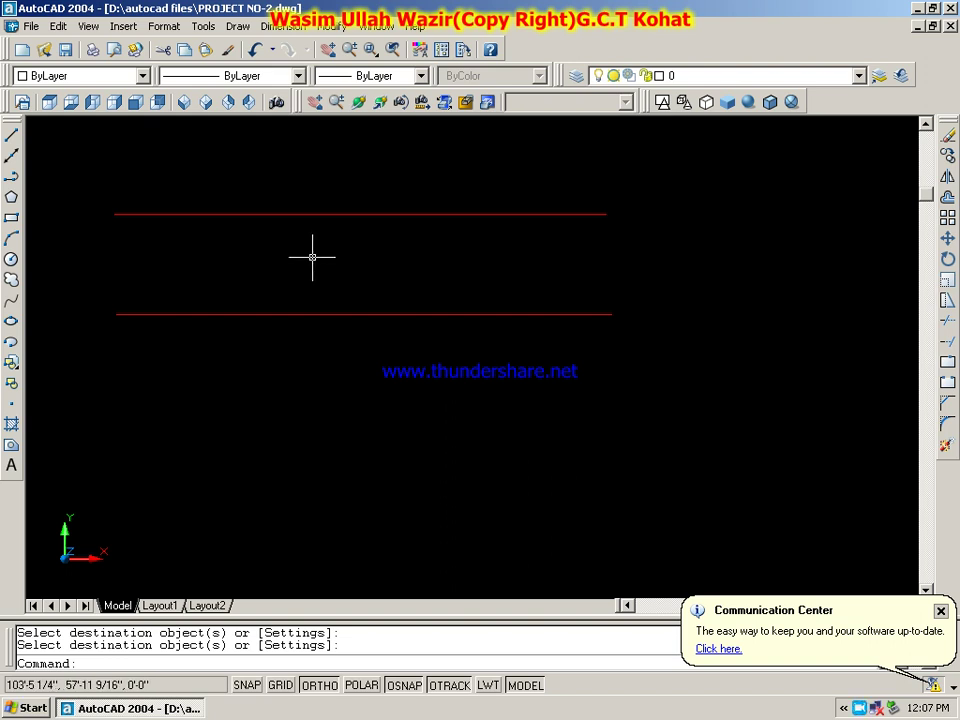
Step: Pan the view so the red lines sit right of centre
middle_click_drag(312, 258, 587, 277)
scroll(587, 277, "up", 3)
scroll(587, 277, "down", 6)
mouse_move(626, 273)
middle_mouse_down()
mouse_move(486, 283)
mouse_move(296, 274)
mouse_move(207, 228)
middle_mouse_up()
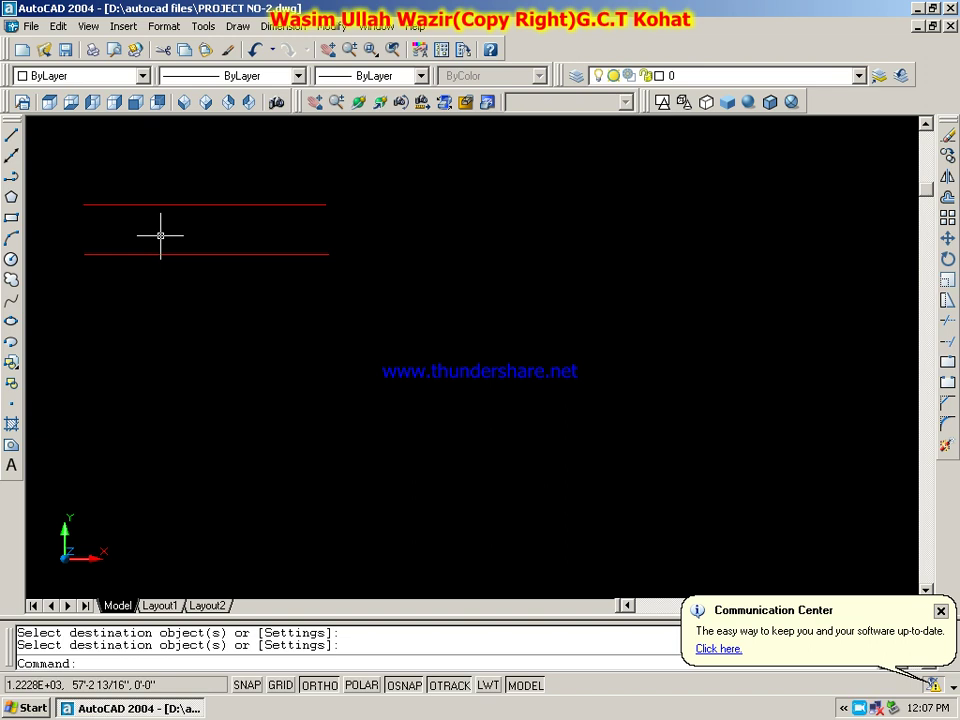
mouse_move(186, 244)
middle_mouse_down()
mouse_move(216, 298)
mouse_move(665, 415)
mouse_move(620, 484)
mouse_move(495, 435)
mouse_move(210, 216)
middle_mouse_up()
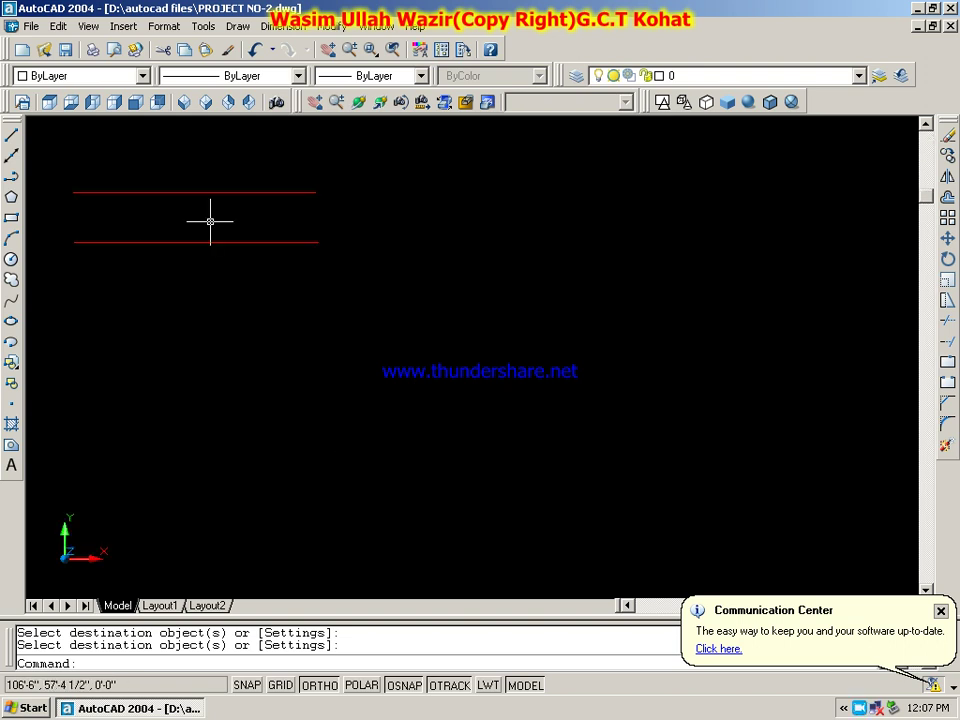
mouse_move(180, 218)
middle_mouse_down()
mouse_move(394, 272)
mouse_move(550, 295)
middle_mouse_up()
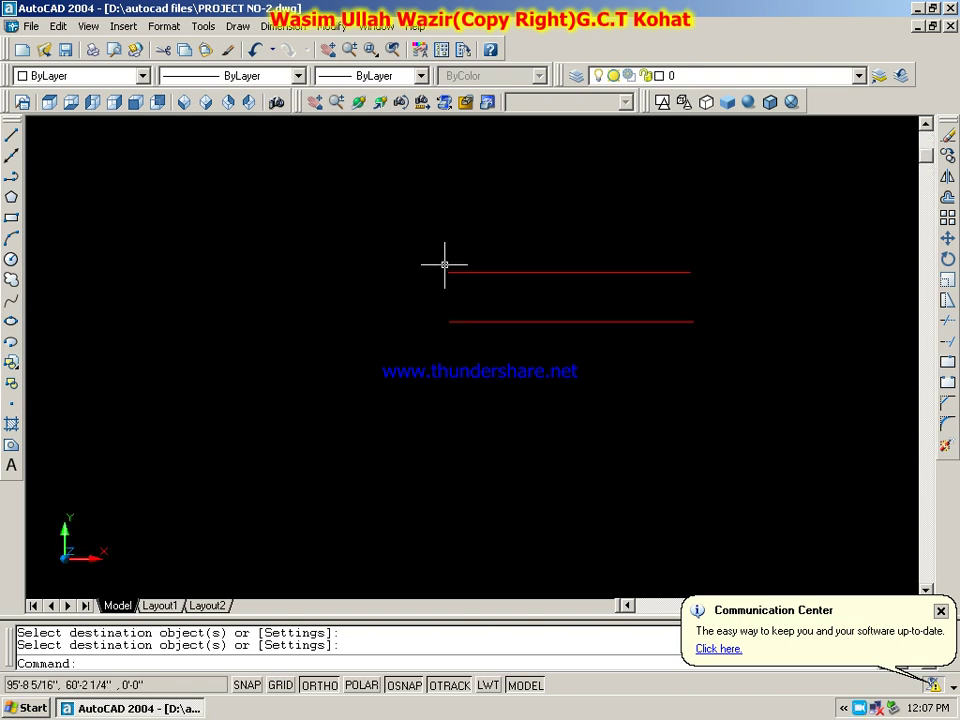
Step: Use 3D Pan to move the view until the red lines sit in the upper left
left_click(317, 101)
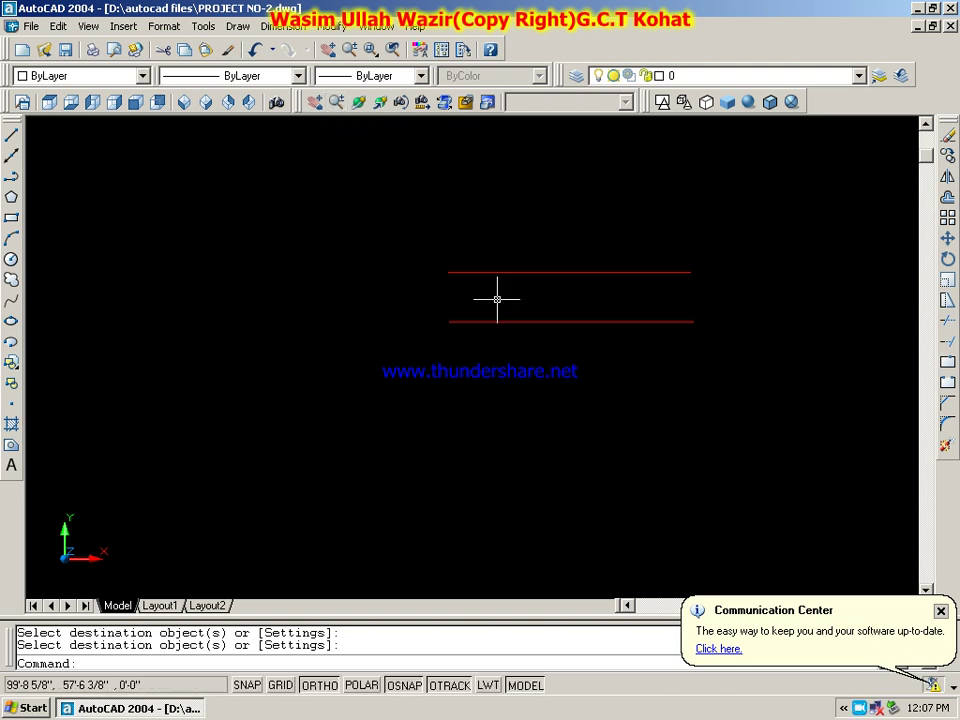
left_click_drag(334, 341, 316, 341)
key("Escape")
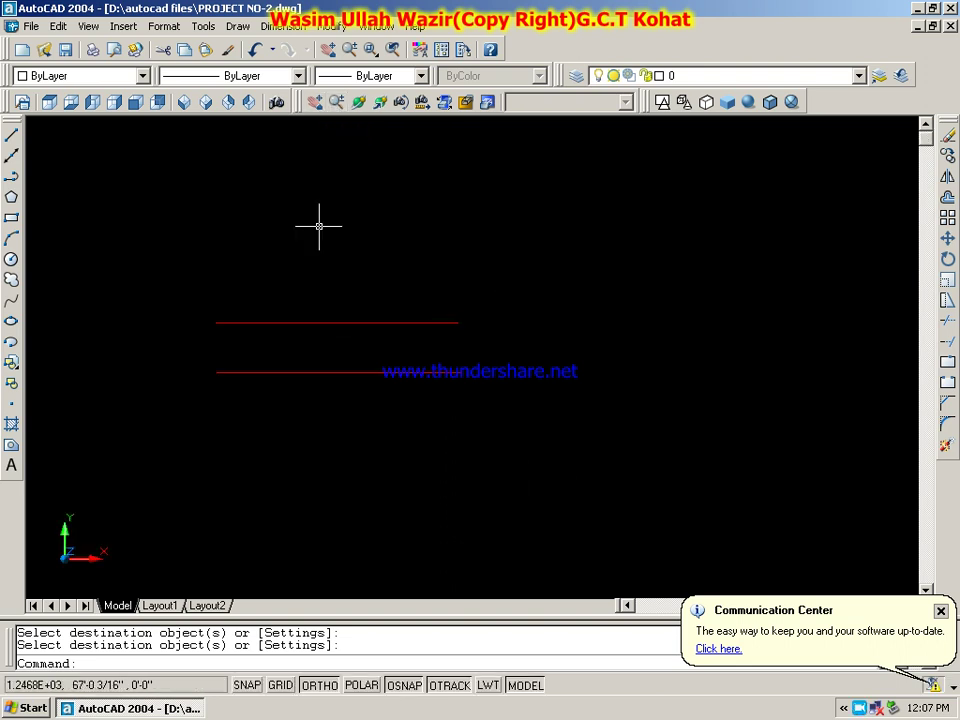
left_click(315, 104)
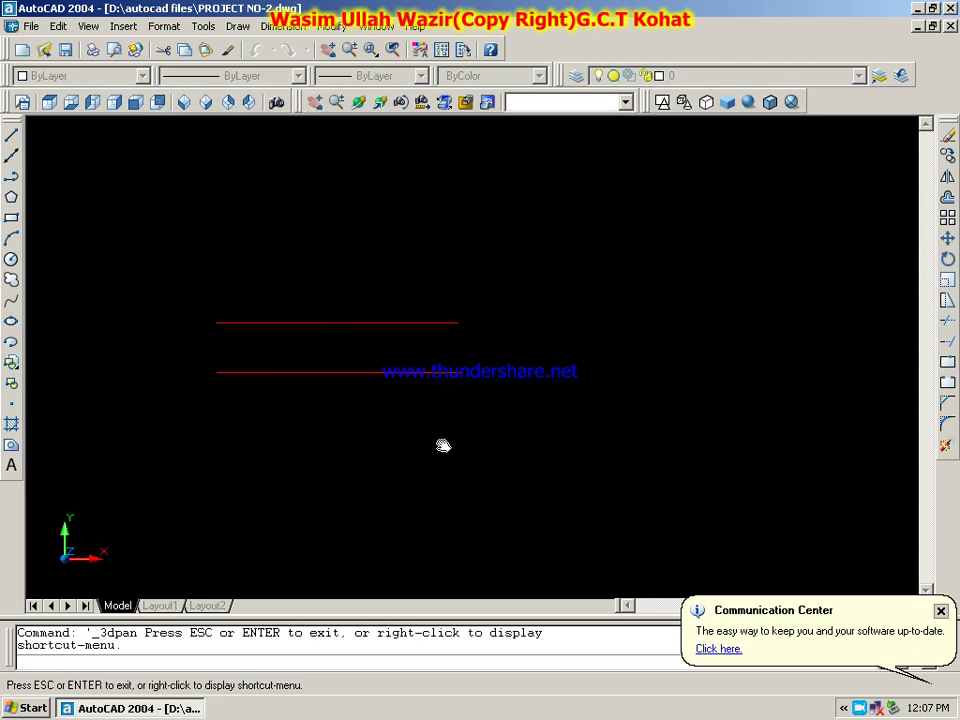
left_click(322, 104)
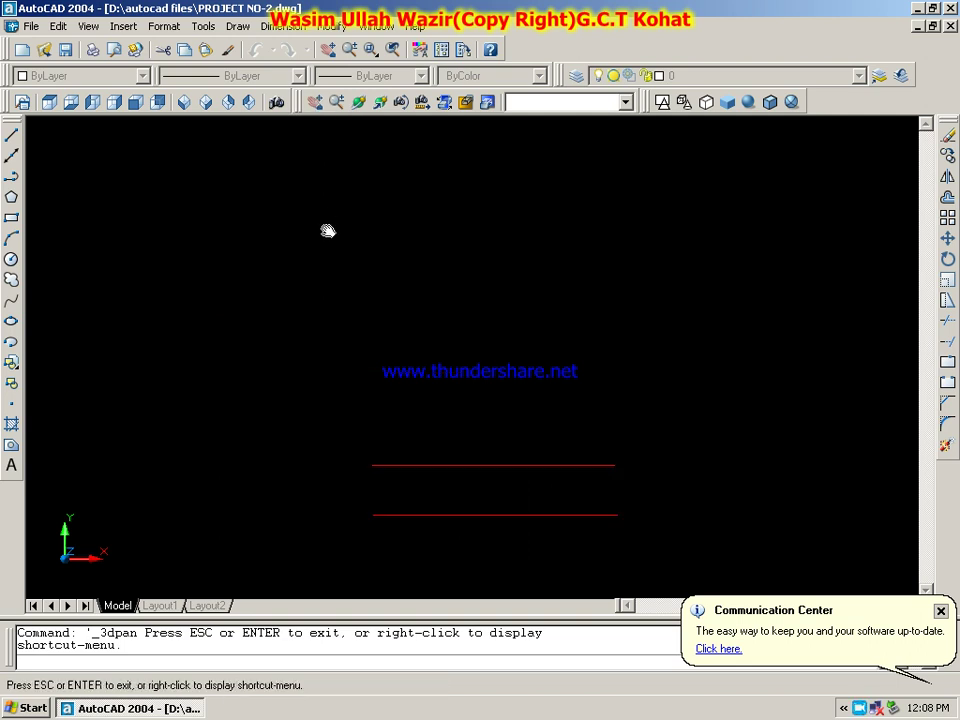
right_click(486, 450)
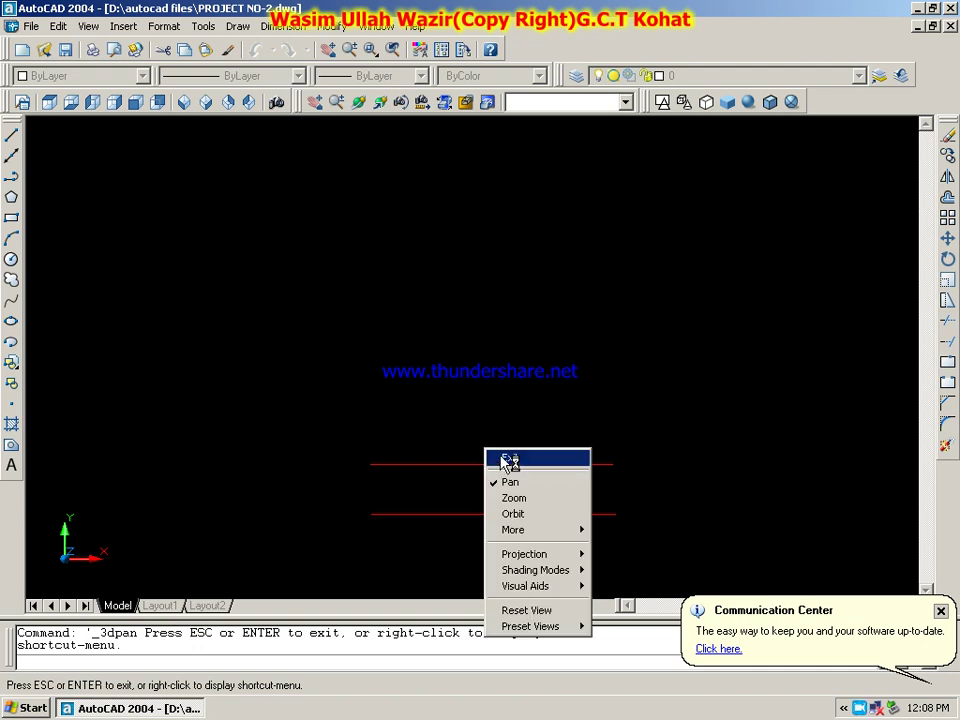
left_click(506, 458)
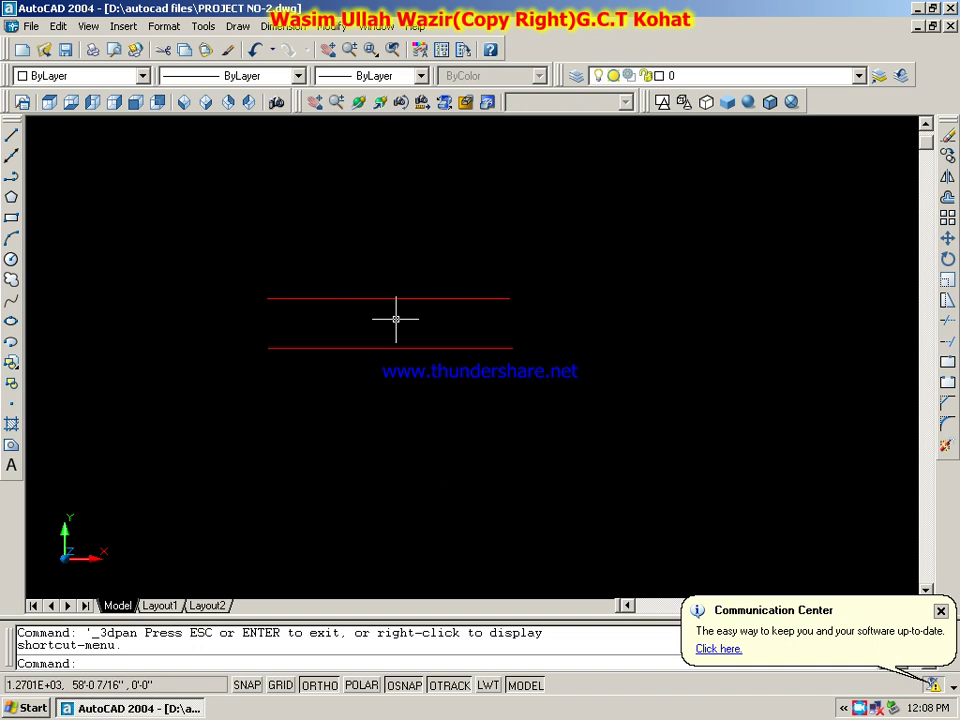
mouse_move(397, 320)
middle_mouse_down()
mouse_move(581, 306)
mouse_move(339, 306)
mouse_move(315, 257)
middle_mouse_up()
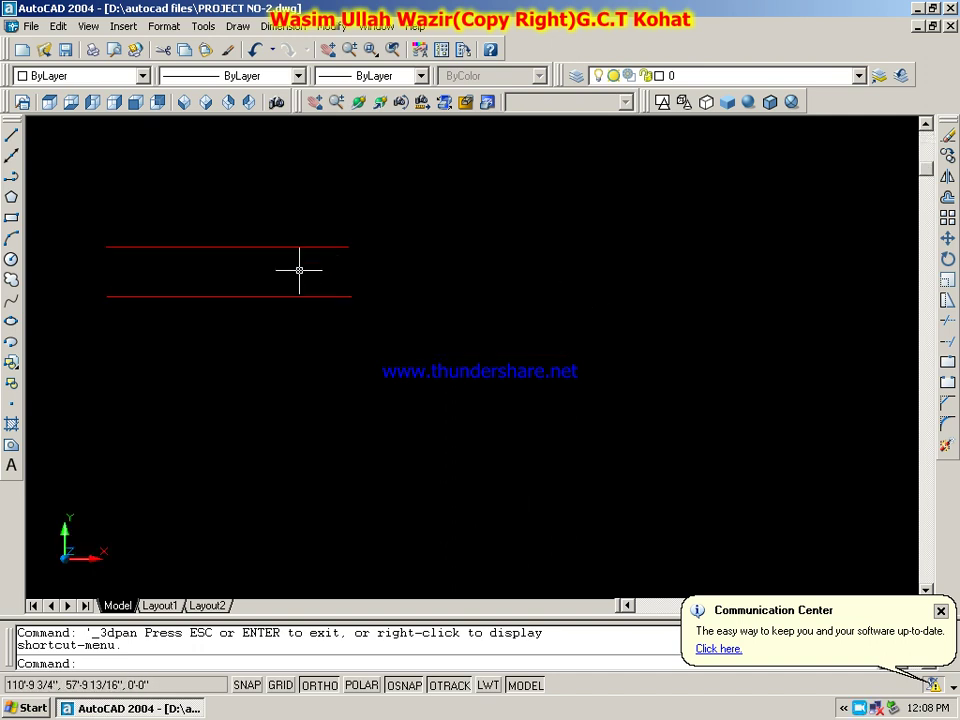